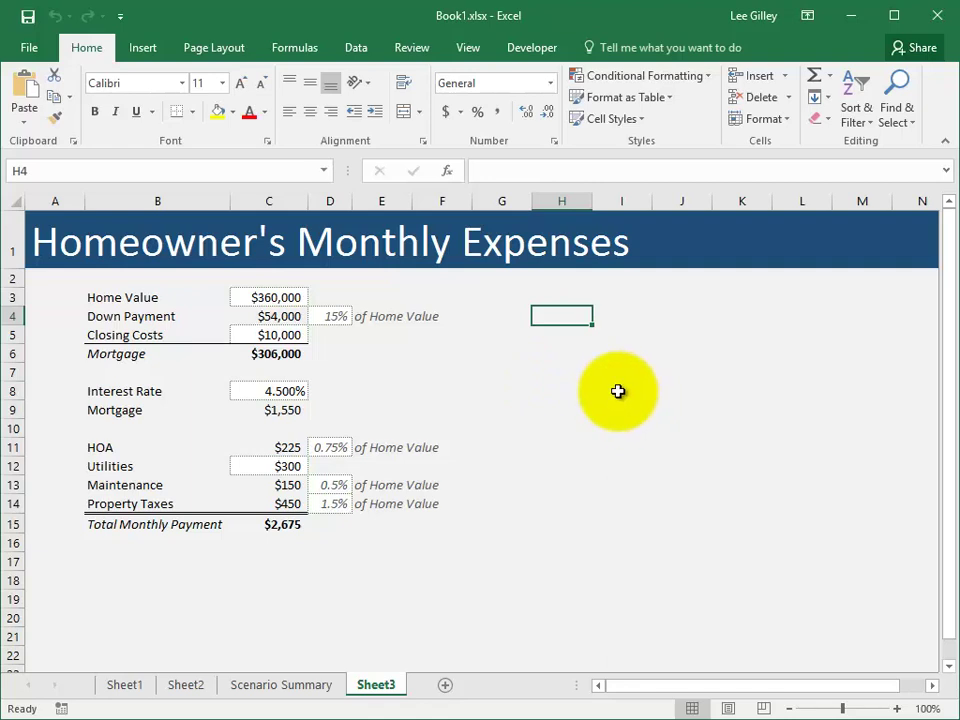
pyautogui.click(533, 50)
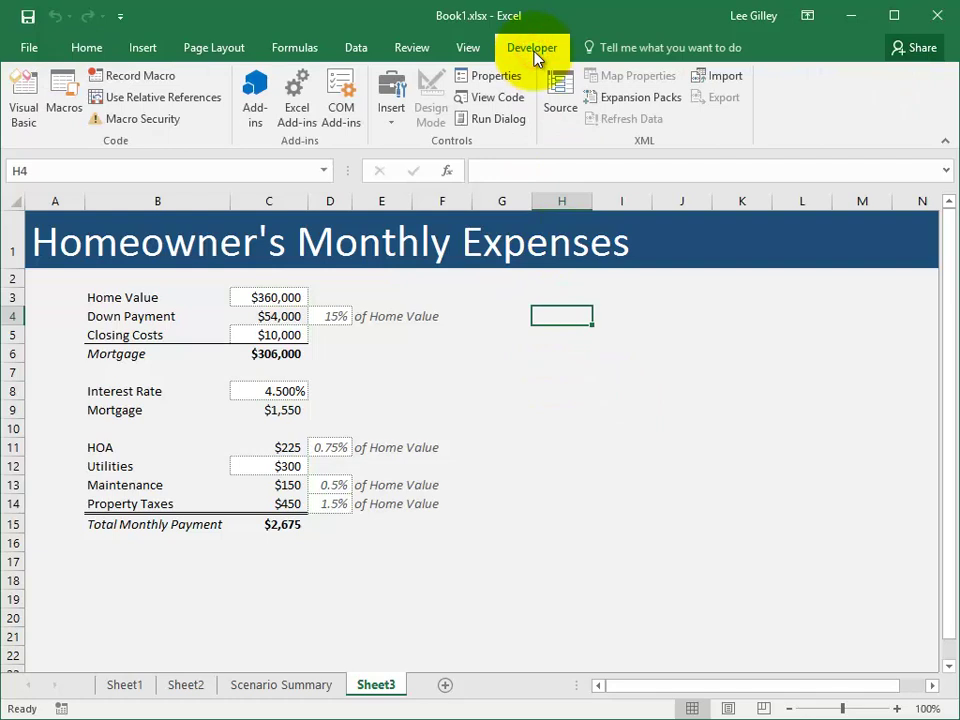
pyautogui.click(310, 122)
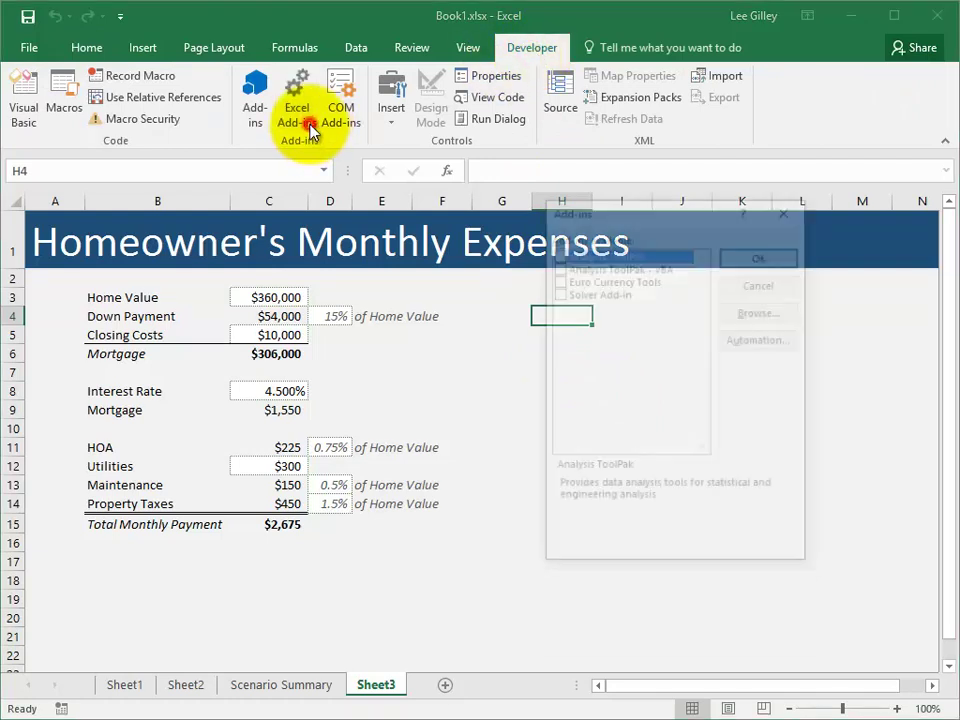
pyautogui.click(612, 293)
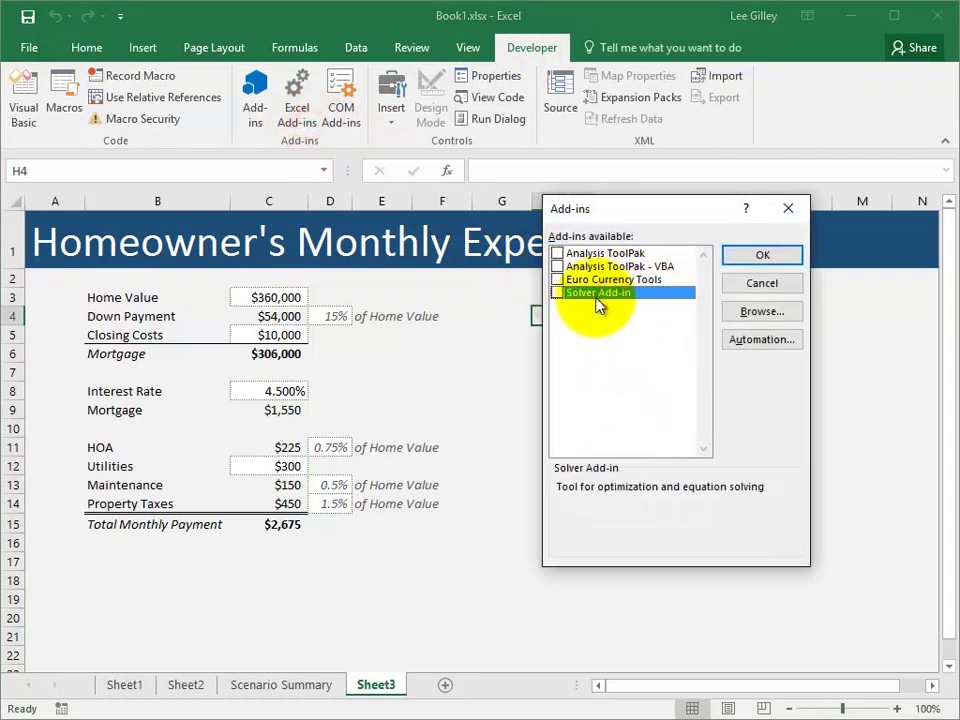
pyautogui.click(786, 284)
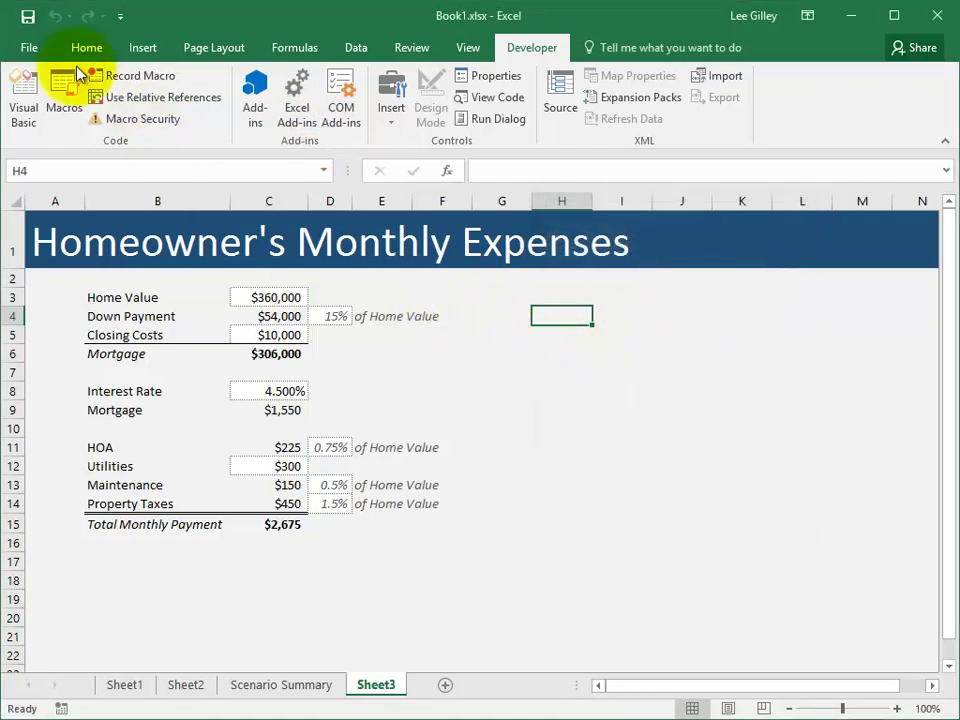
# Enable the Solver Add-in from the add-ins management section of Excel Options
pyautogui.hotkey('alt', 'f')
pyautogui.press('t')
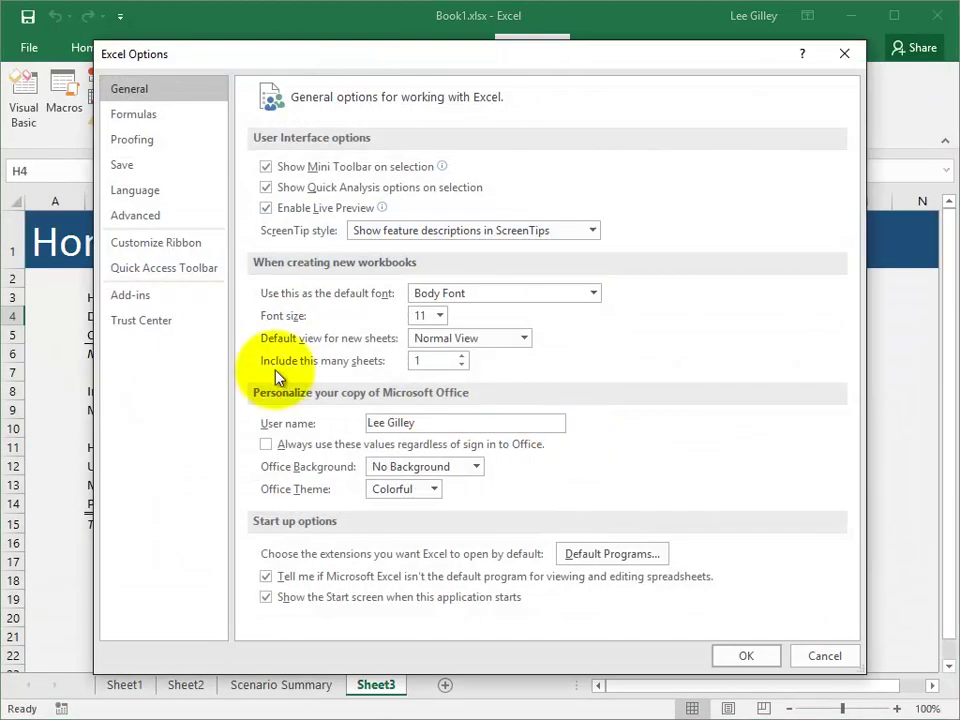
pyautogui.click(158, 297)
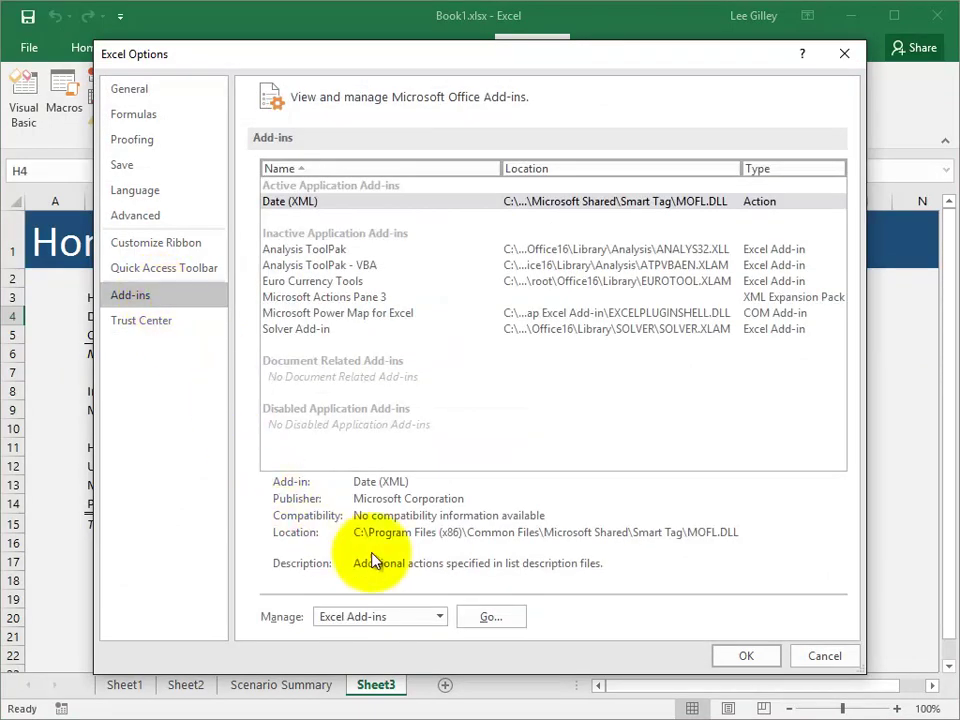
pyautogui.click(486, 616)
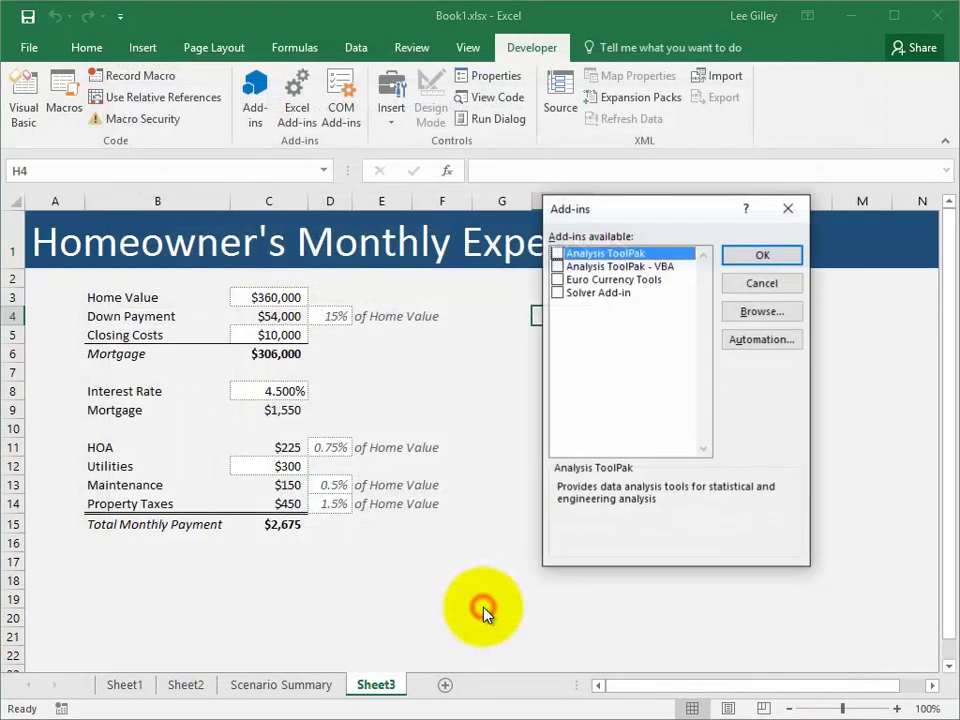
pyautogui.click(558, 294)
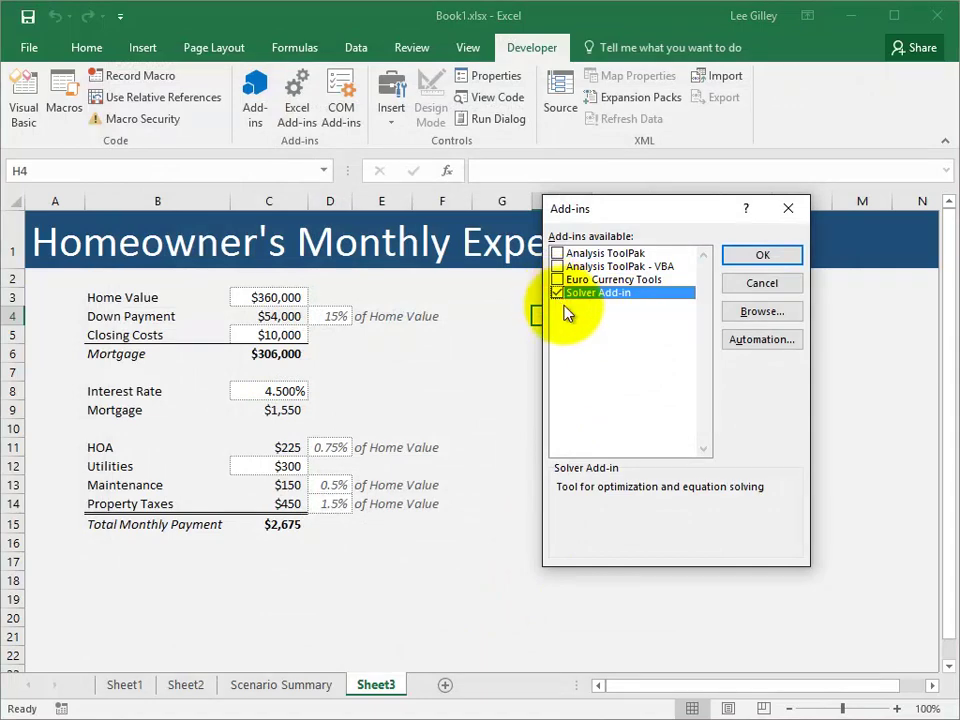
pyautogui.click(745, 254)
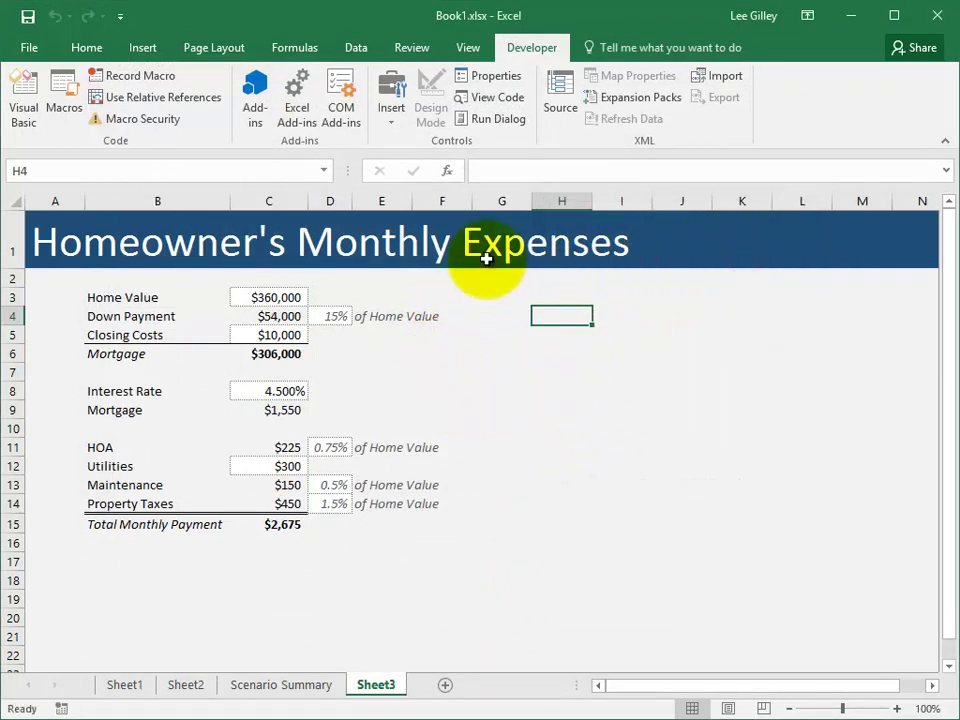
# Open the Solver parameters and shift the dialog so the expense figures stay in view
pyautogui.click(358, 47)
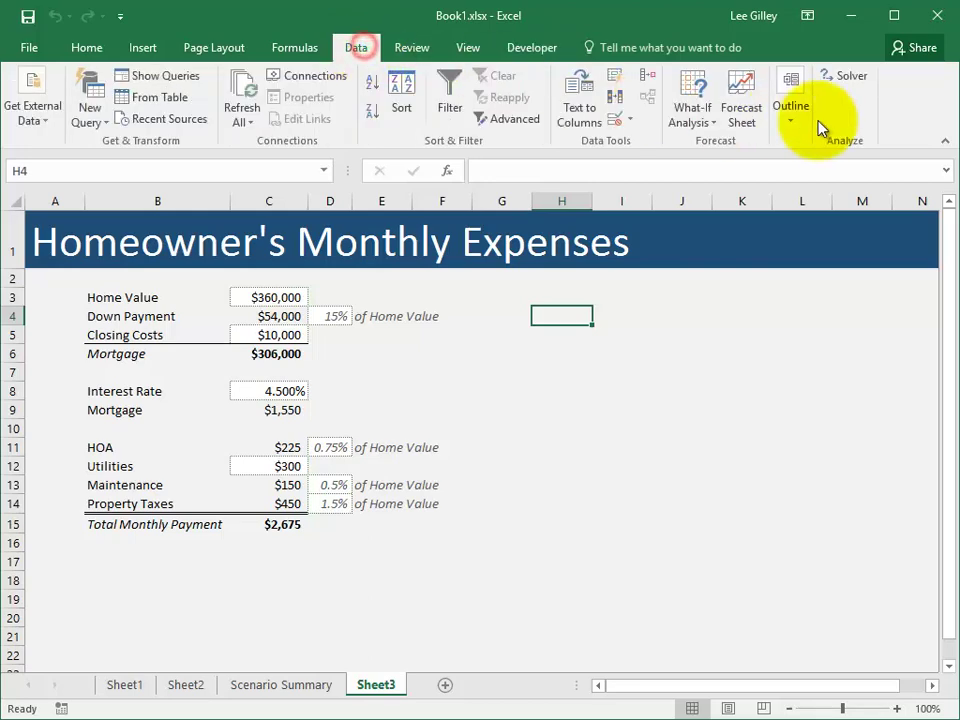
pyautogui.click(852, 80)
pyautogui.moveTo(705, 125); pyautogui.dragTo(672, 112)
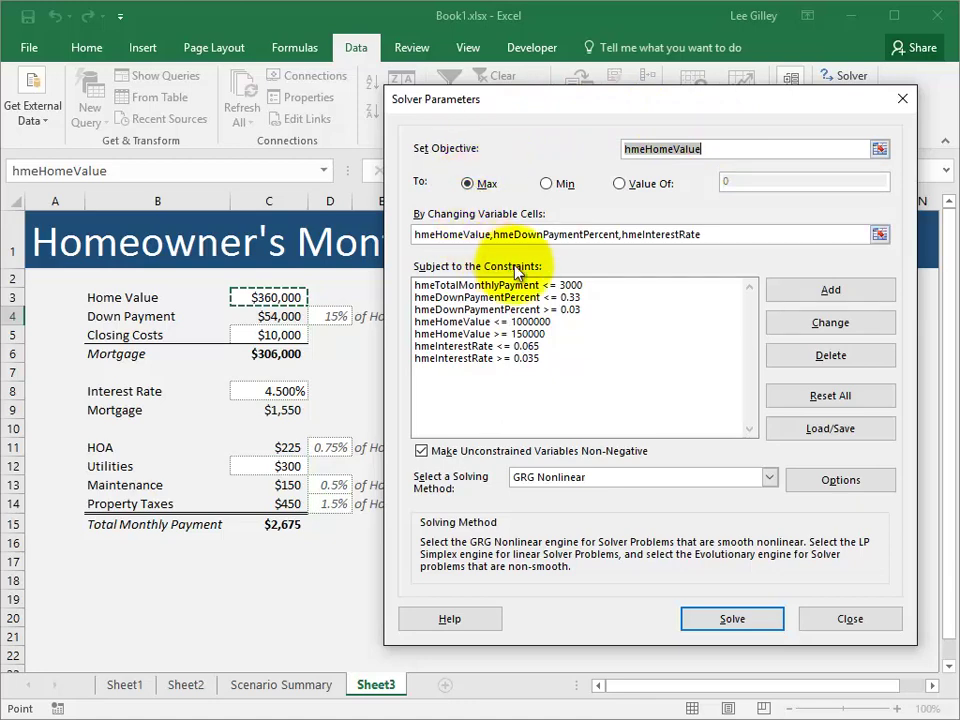
# Examine Solver's changing variable cells for home value, down payment percent and interest rate
pyautogui.click(574, 298)
pyautogui.moveTo(573, 299)
pyautogui.mouseDown()
pyautogui.moveTo(539, 358)
pyautogui.moveTo(562, 297)
pyautogui.mouseUp()
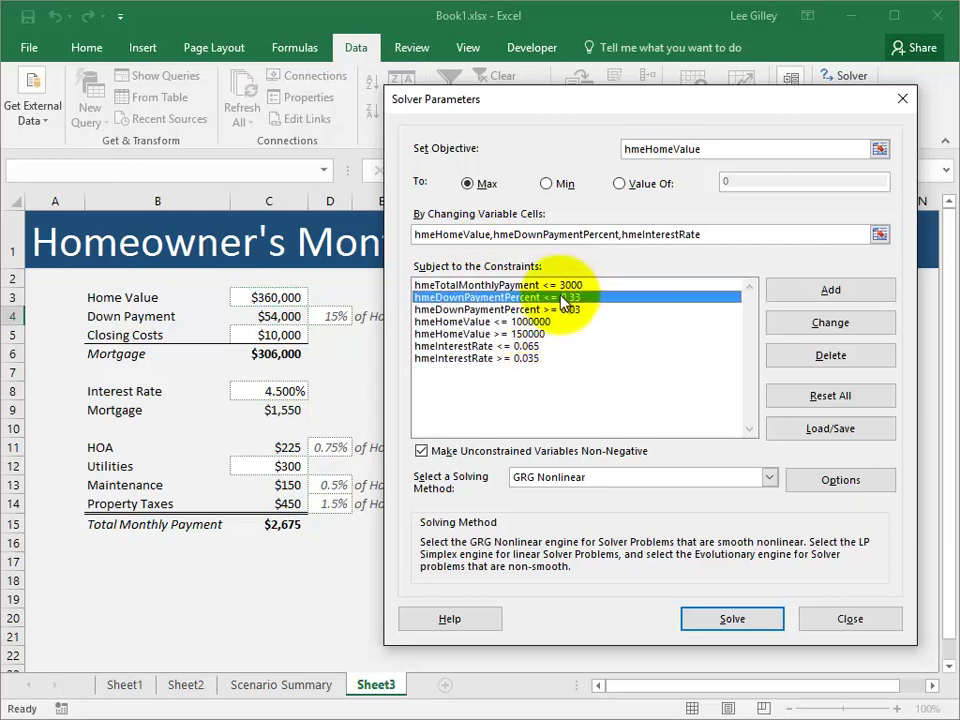
pyautogui.moveTo(711, 234); pyautogui.dragTo(396, 251)
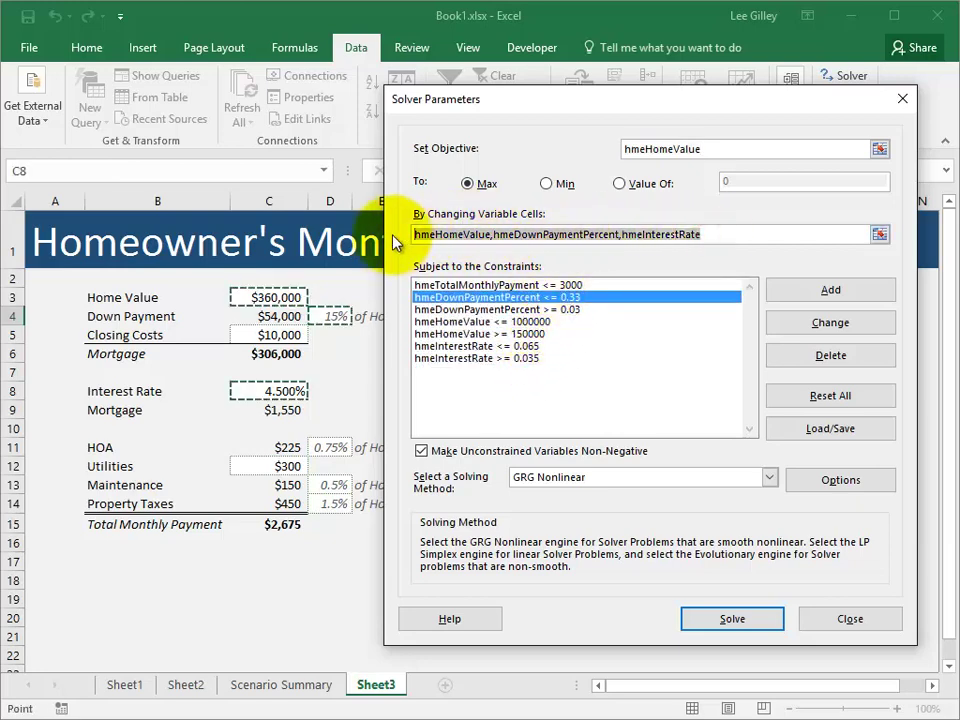
pyautogui.doubleClick(443, 235)
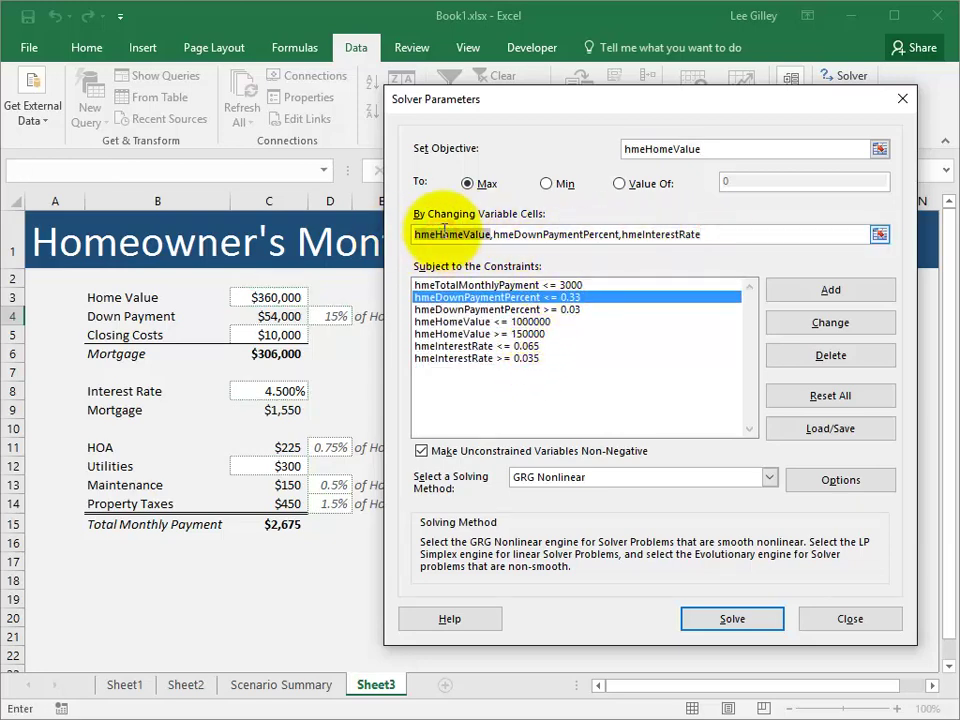
pyautogui.doubleClick(520, 235)
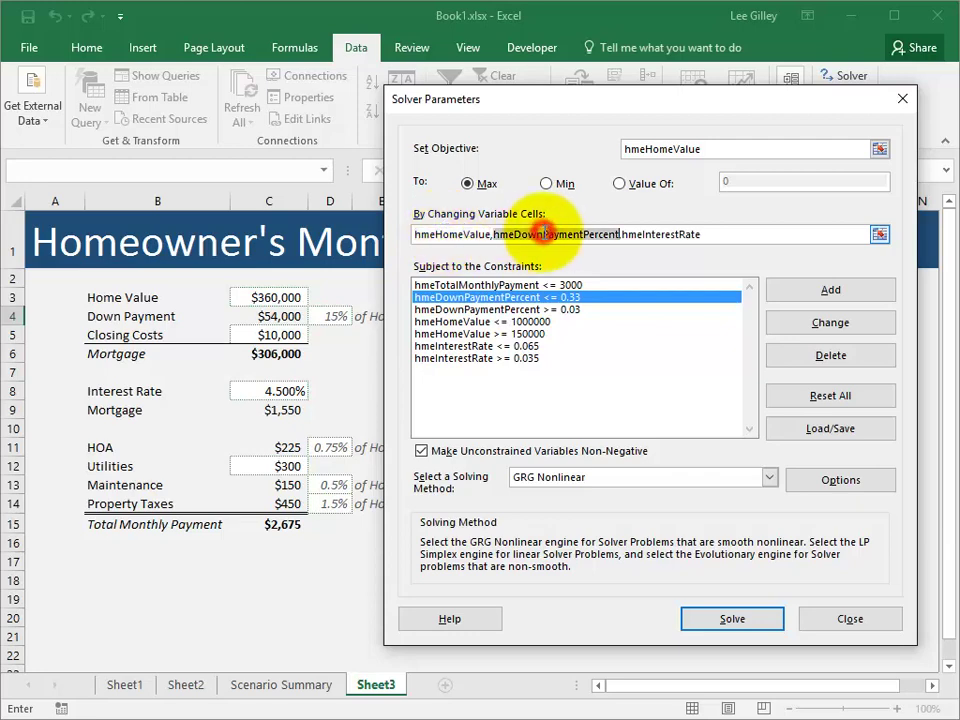
pyautogui.doubleClick(658, 235)
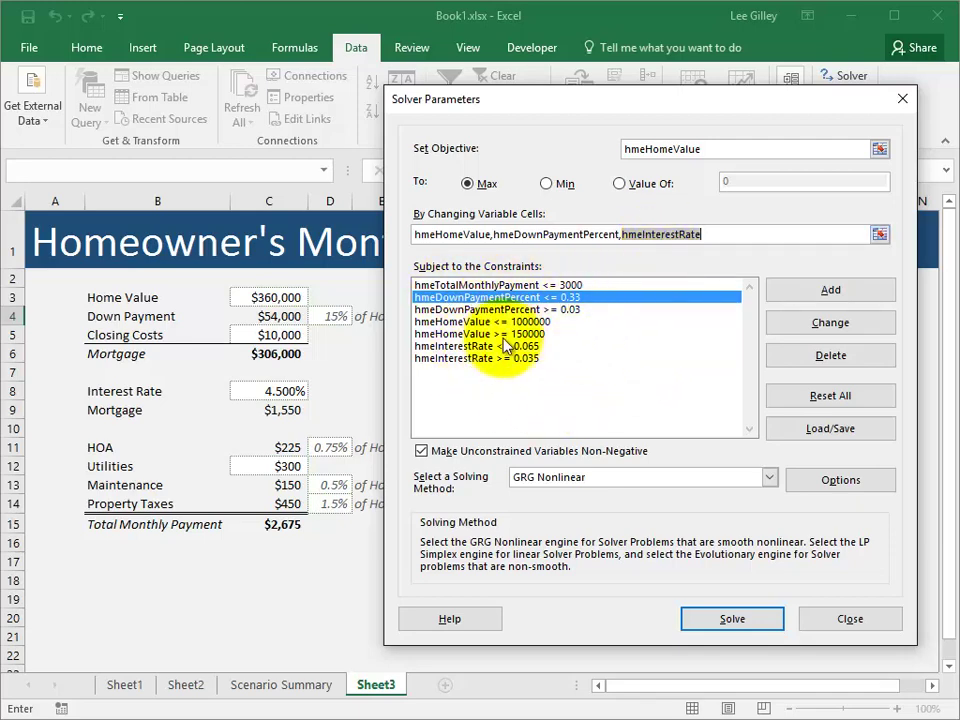
# Review the Solver constraints on total monthly payment, down payment percent, home value and interest rate against the variable cells
pyautogui.click(477, 287)
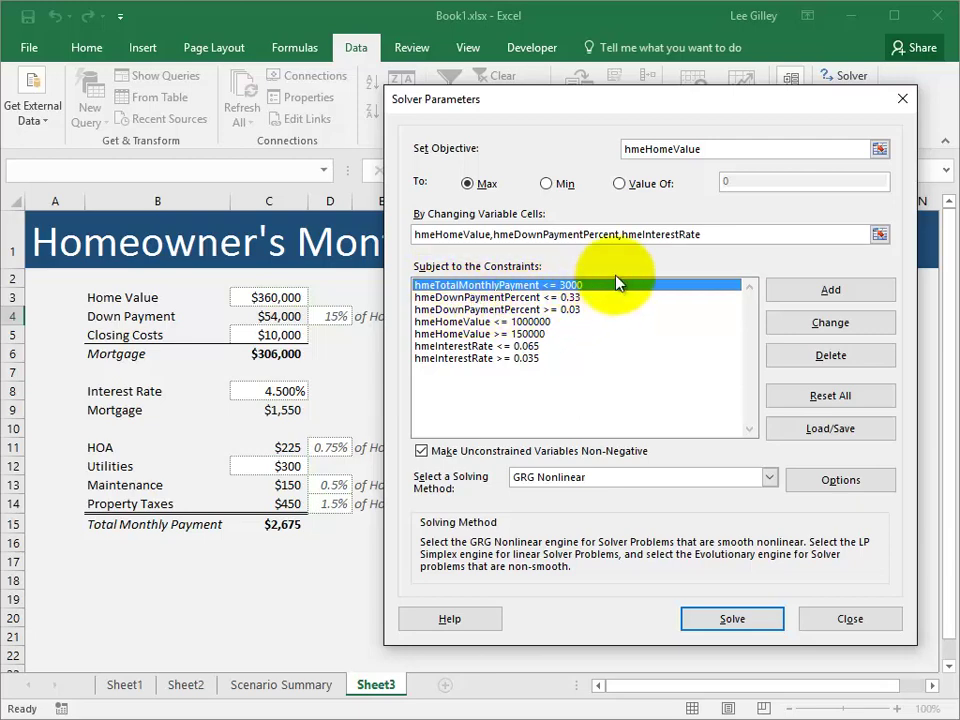
pyautogui.click(710, 234)
pyautogui.moveTo(706, 234); pyautogui.dragTo(413, 240)
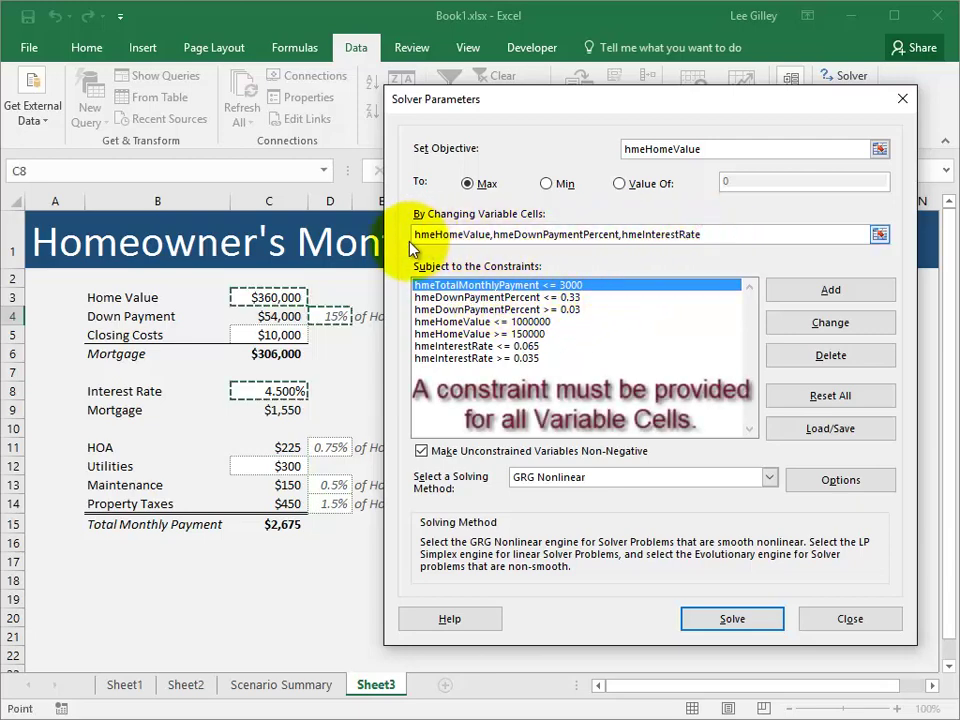
pyautogui.click(594, 309)
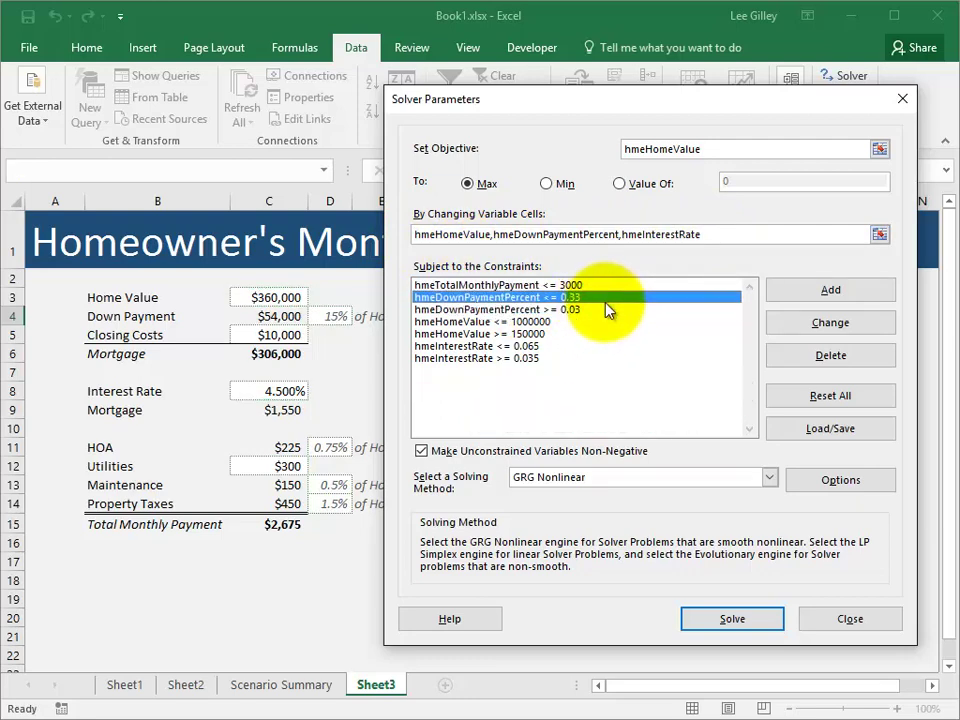
pyautogui.click(598, 322)
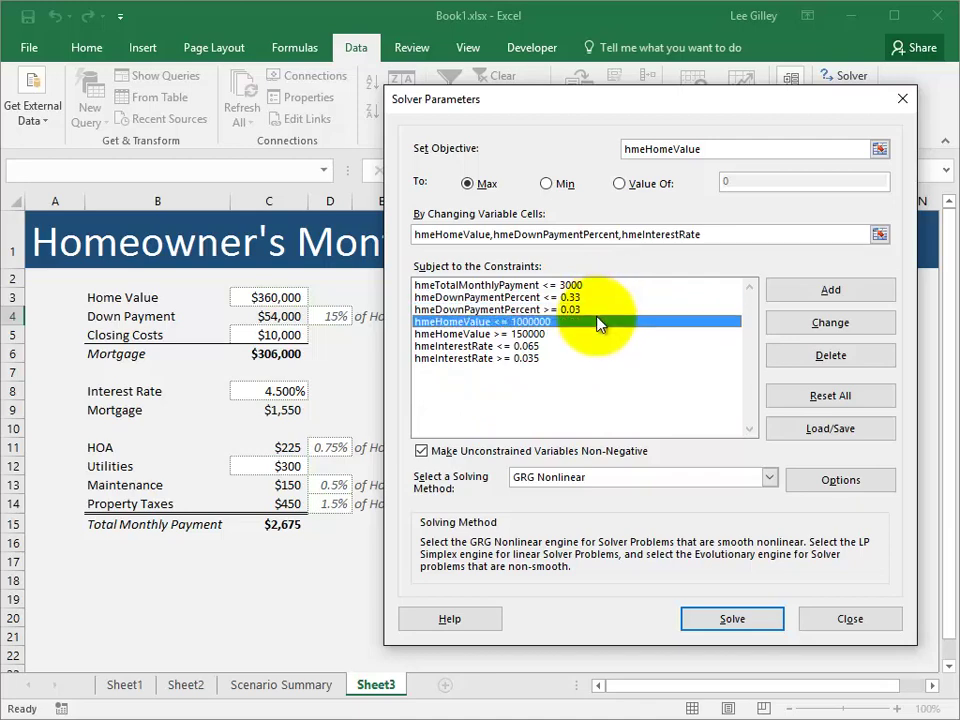
pyautogui.click(594, 334)
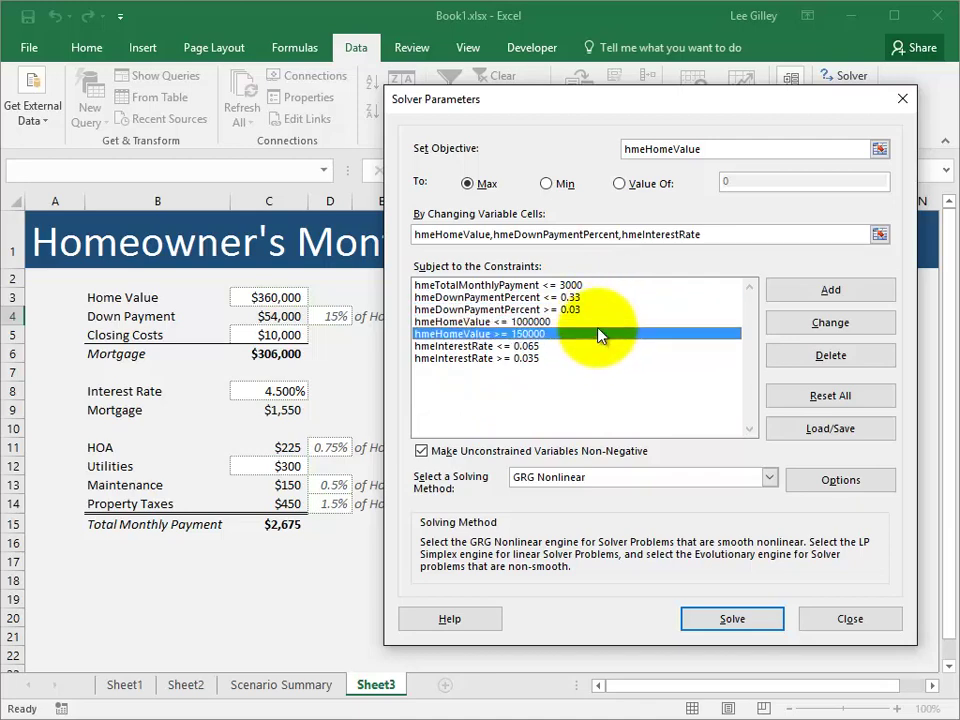
pyautogui.click(601, 324)
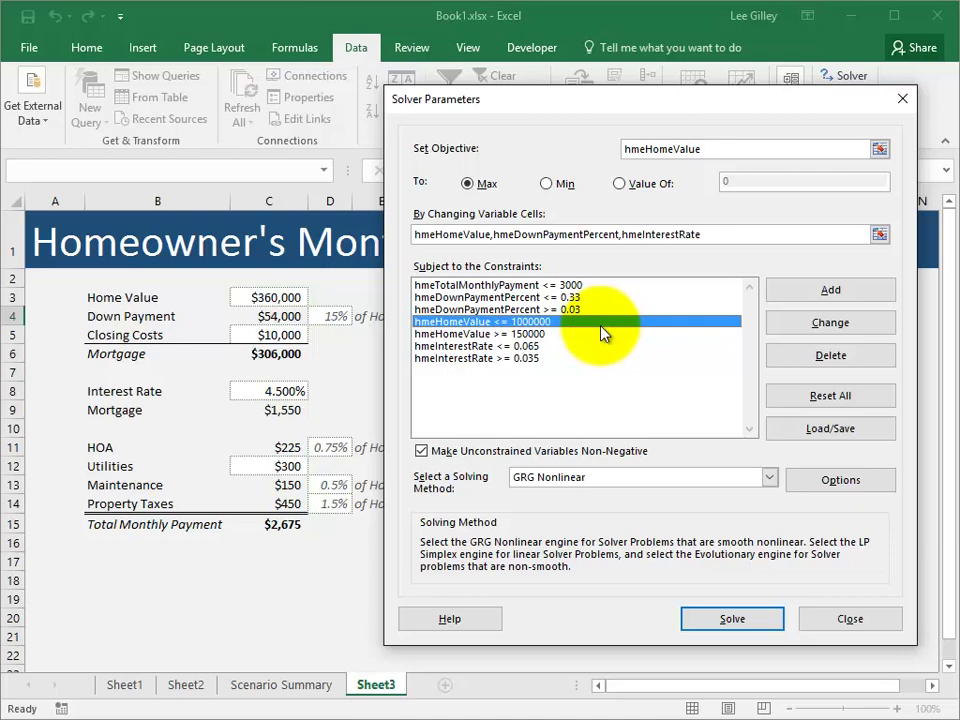
pyautogui.click(580, 347)
pyautogui.click(580, 358)
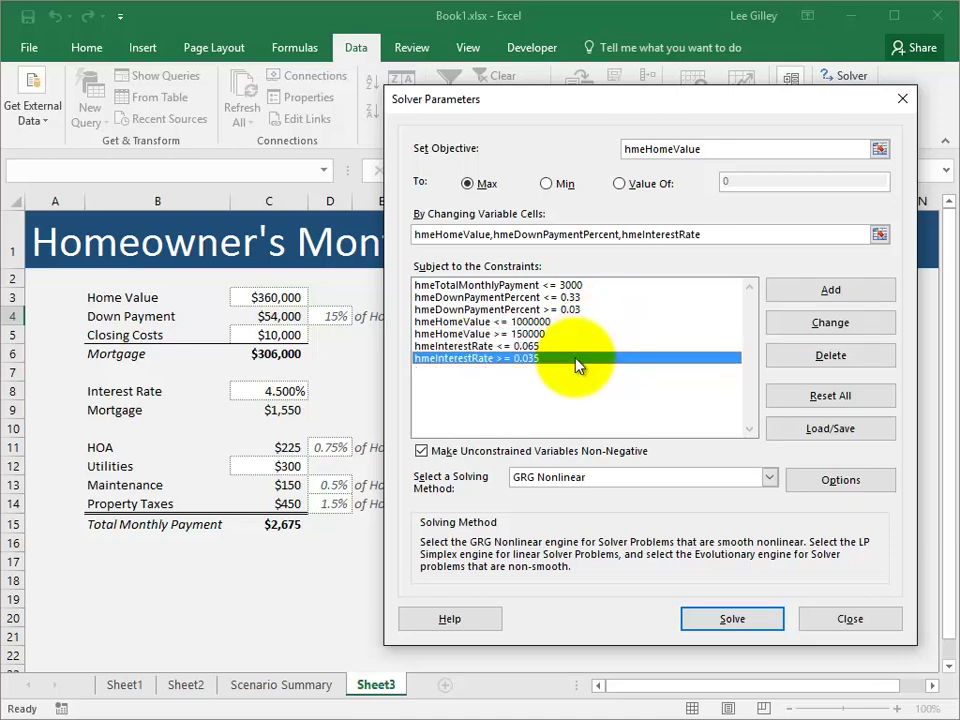
pyautogui.click(582, 347)
pyautogui.click(581, 358)
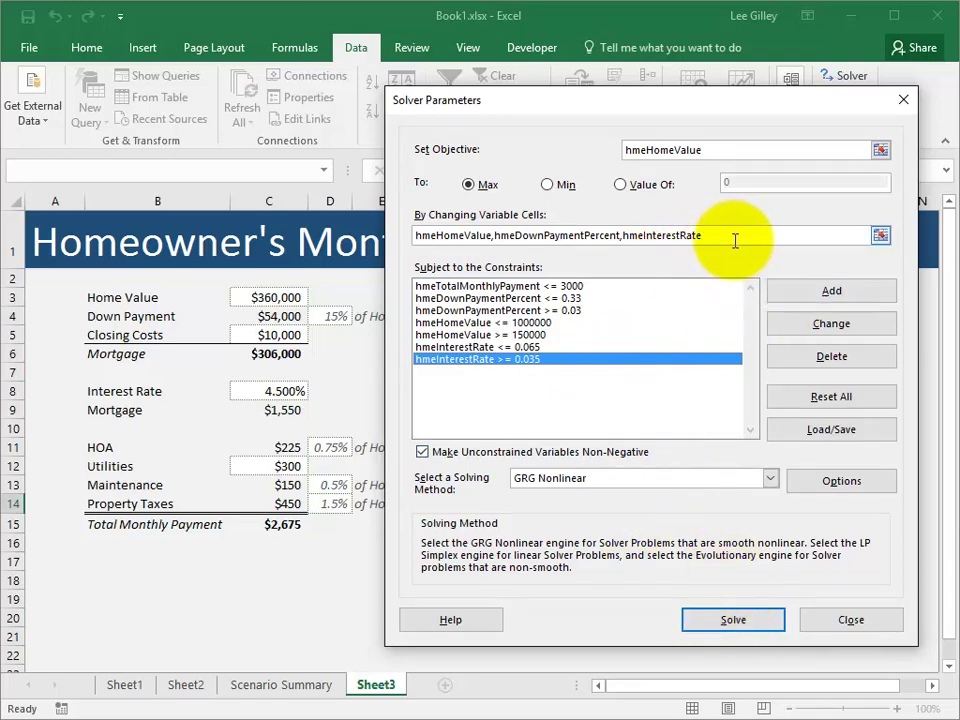
# Solve for the maximum home value under the listed constraints with GRG Nonlinear and keep the Solver solution
pyautogui.click(630, 286)
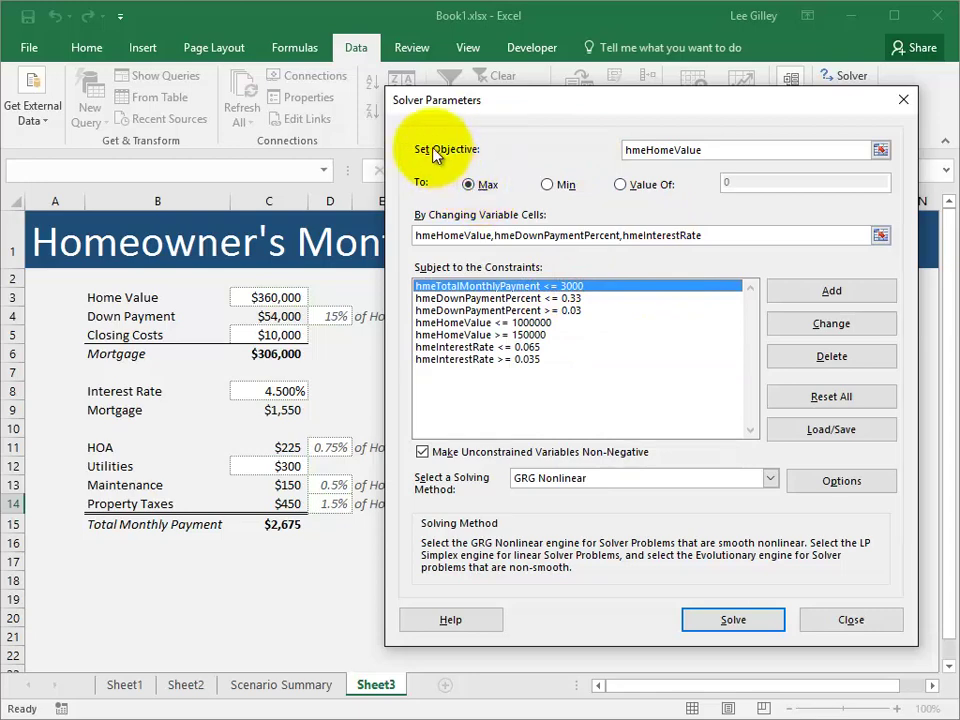
pyautogui.click(753, 621)
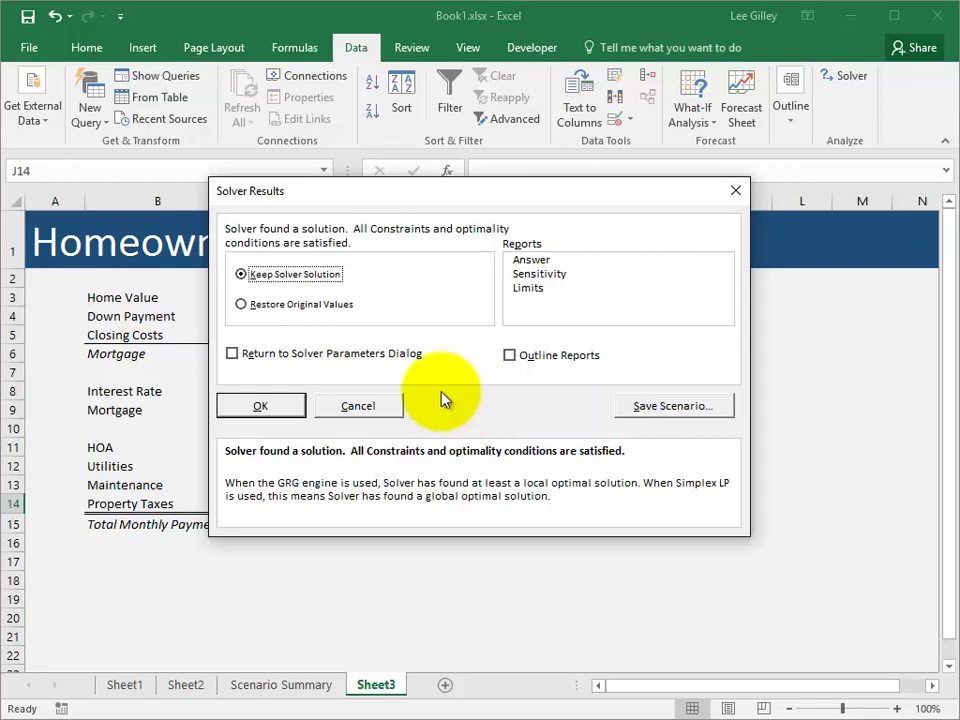
pyautogui.click(277, 408)
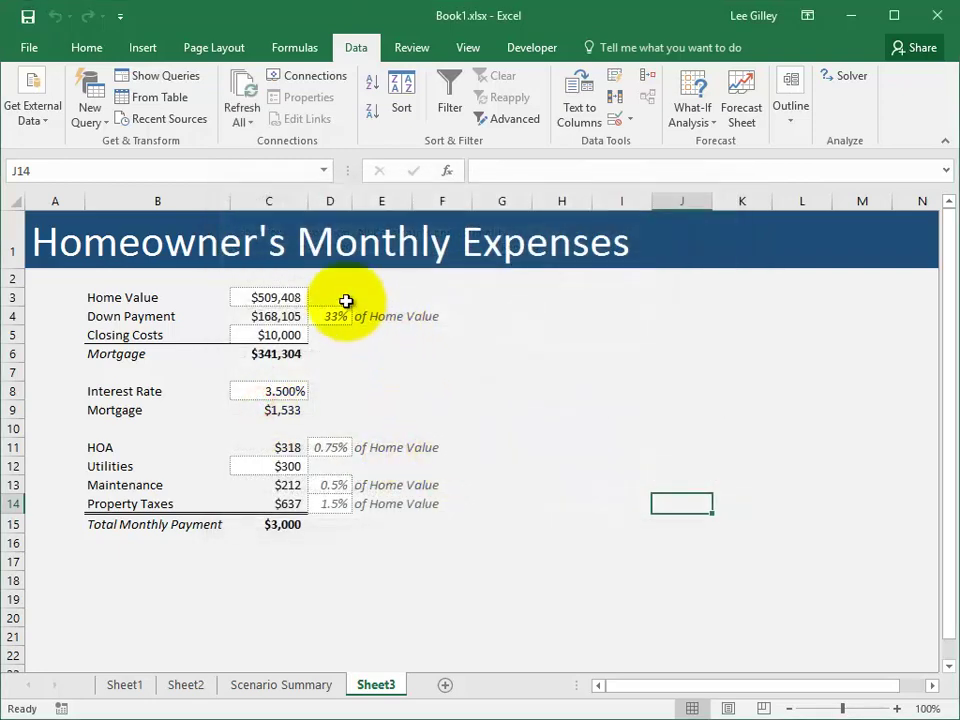
# Examine the solved home value, down payment, mortgage, interest rate and total monthly payment in the expenses sheet
pyautogui.moveTo(279, 298); pyautogui.dragTo(330, 524)
pyautogui.click(332, 316)
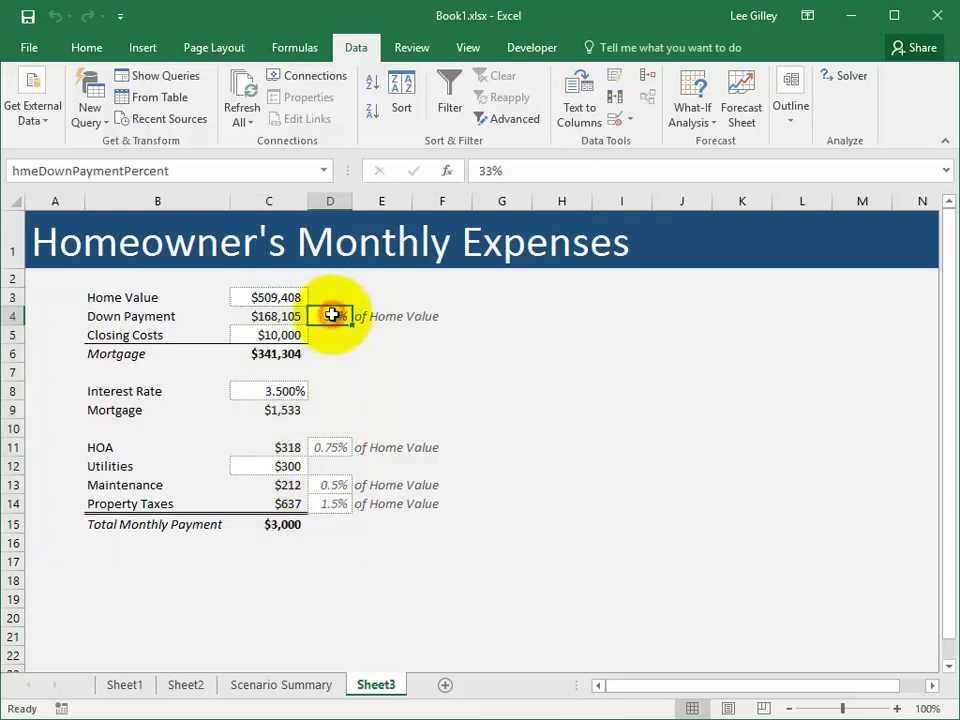
pyautogui.keyDown('ctrl'); pyautogui.click(305, 391); pyautogui.keyUp('ctrl')
pyautogui.keyDown('ctrl'); pyautogui.click(281, 297); pyautogui.keyUp('ctrl')
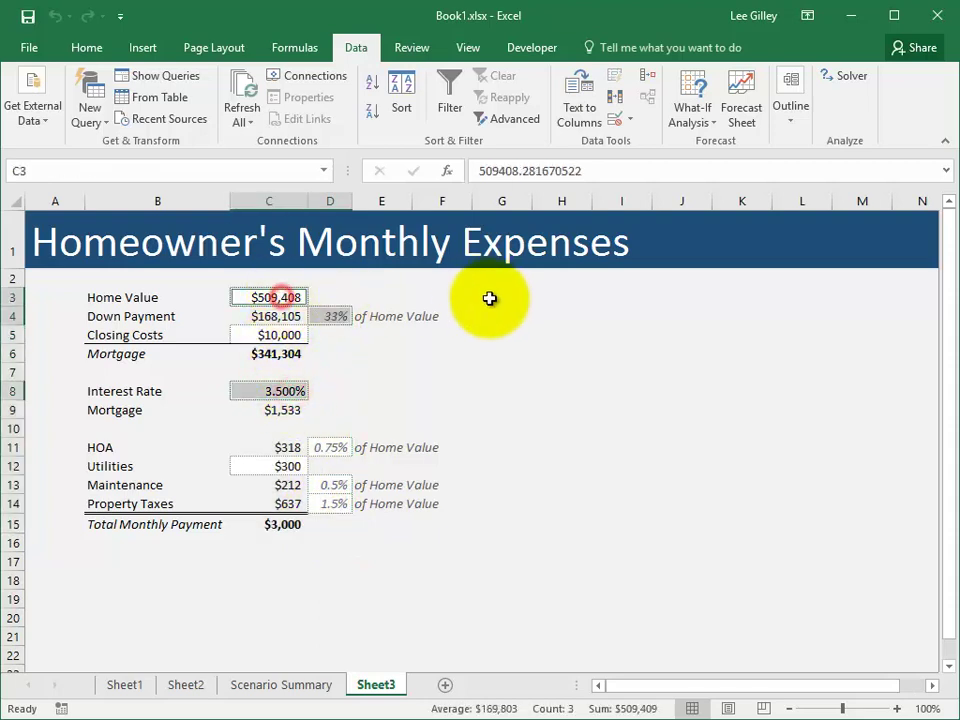
pyautogui.click(298, 525)
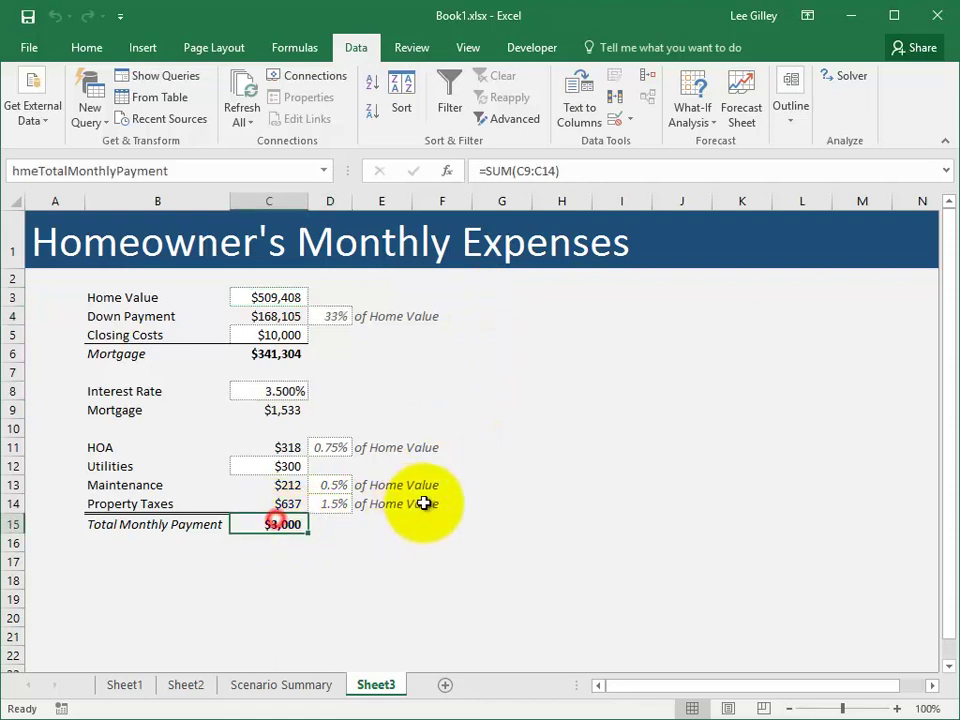
pyautogui.click(302, 292)
pyautogui.click(285, 525)
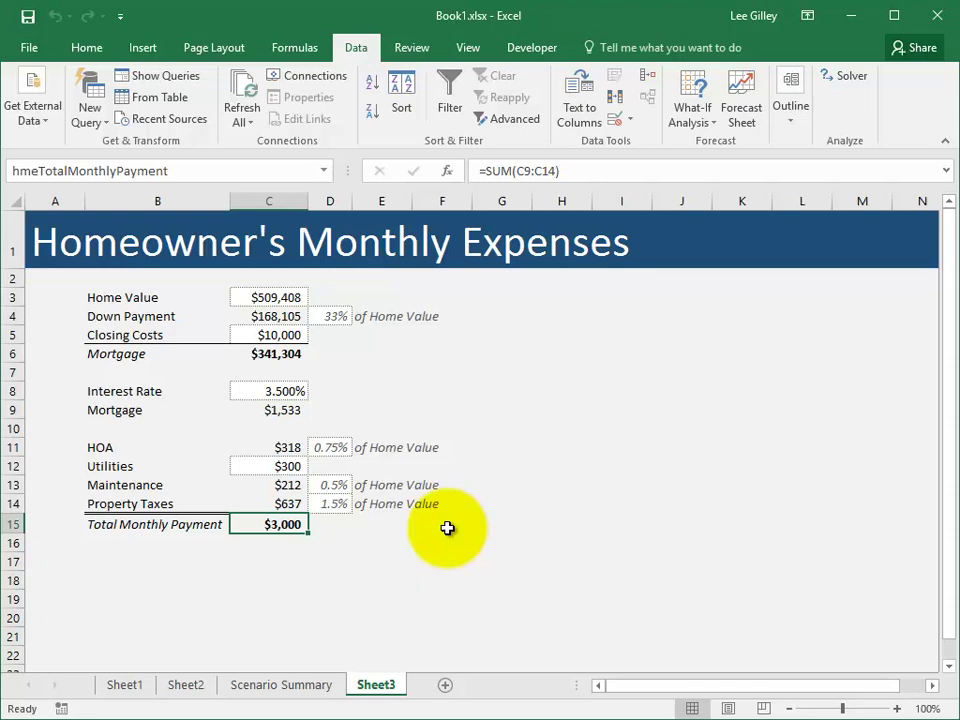
pyautogui.moveTo(129, 317); pyautogui.dragTo(333, 313)
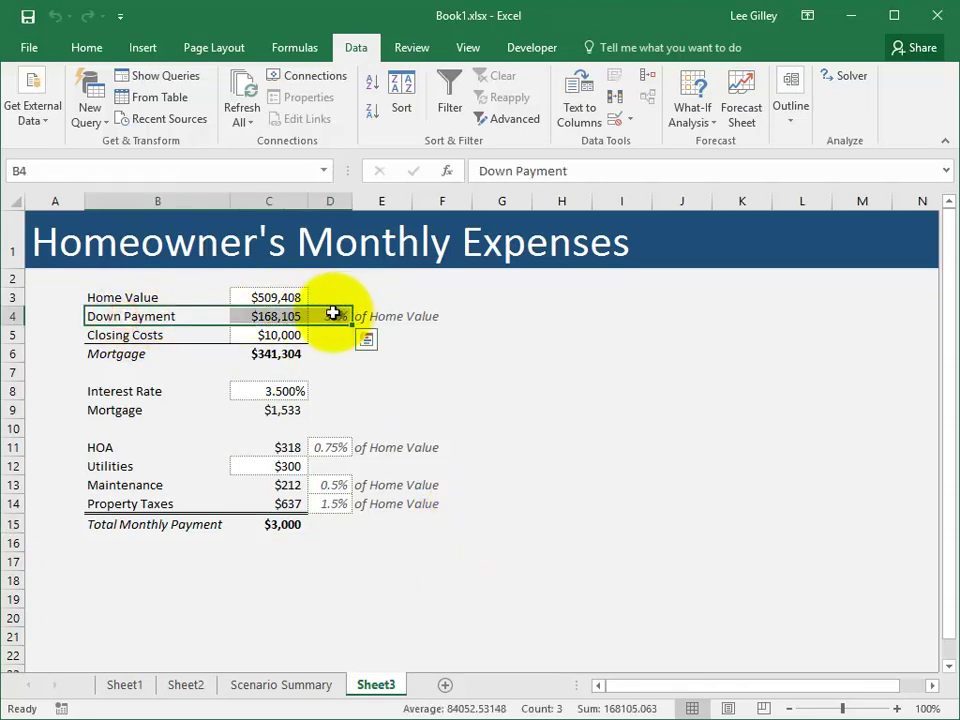
pyautogui.moveTo(289, 354); pyautogui.dragTo(173, 347)
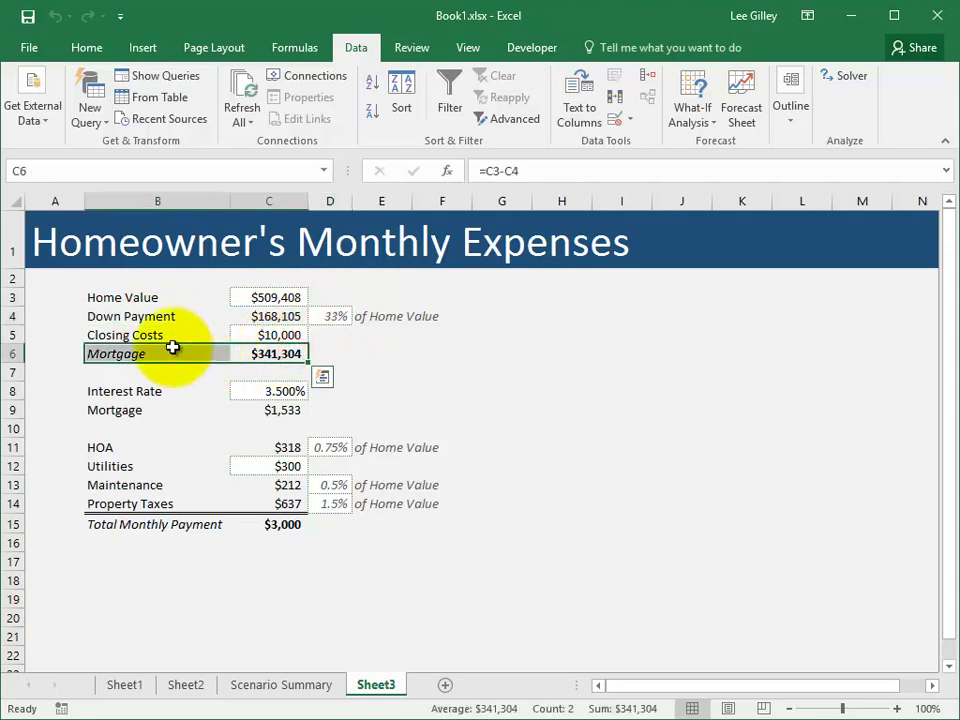
pyautogui.moveTo(156, 390); pyautogui.dragTo(270, 391)
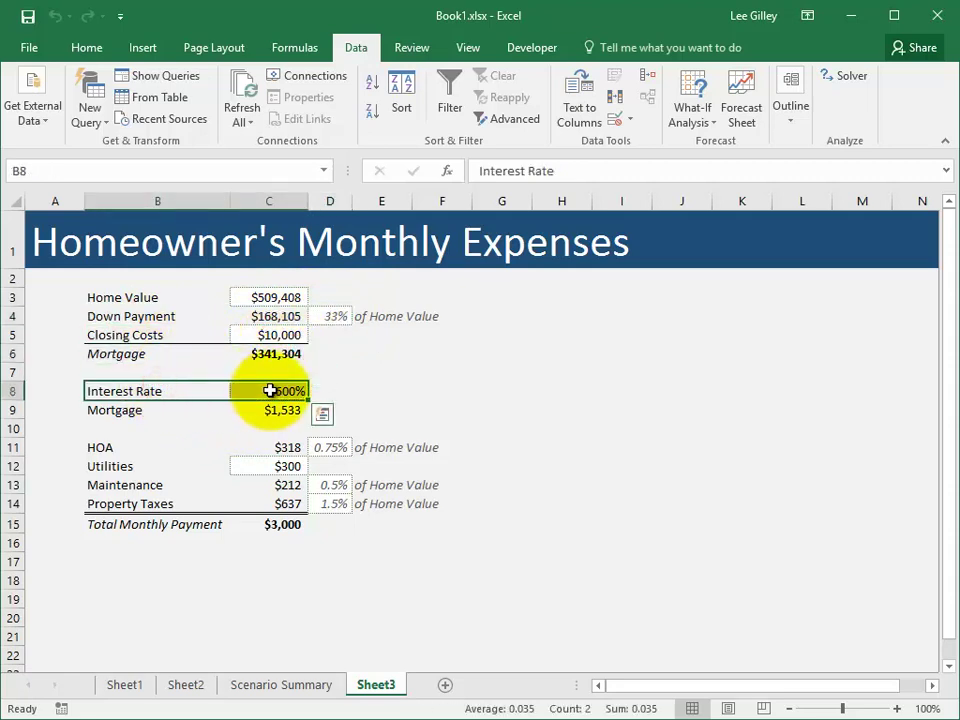
pyautogui.click(271, 292)
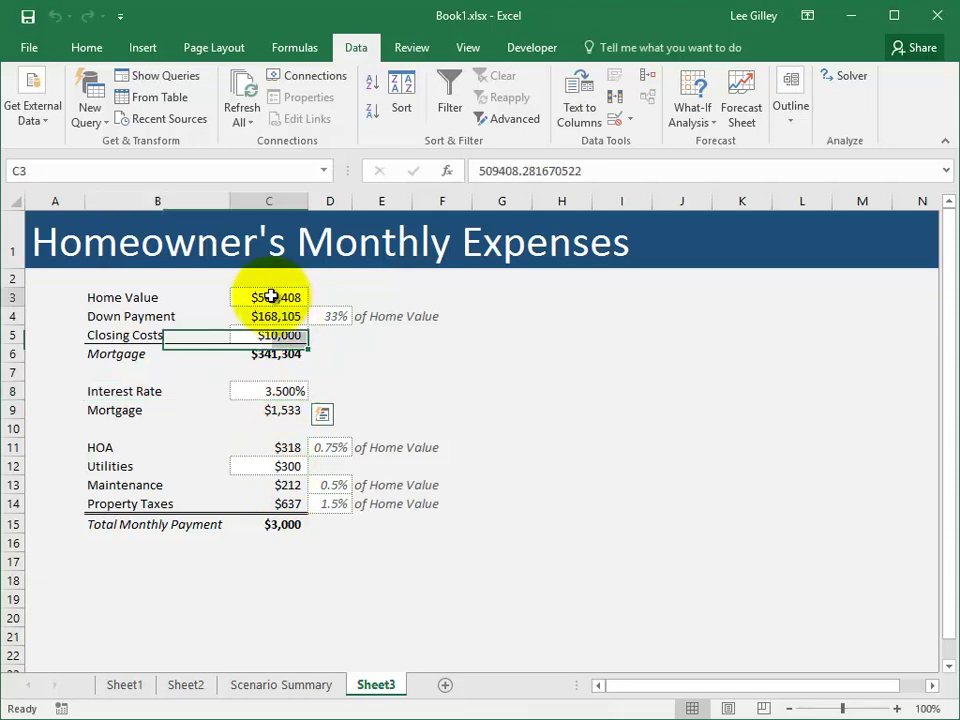
# Reopen the Solver parameters to review the constraints, including hmeInterestRate >= 0.035, and view the blank form for adding a constraint
pyautogui.click(276, 524)
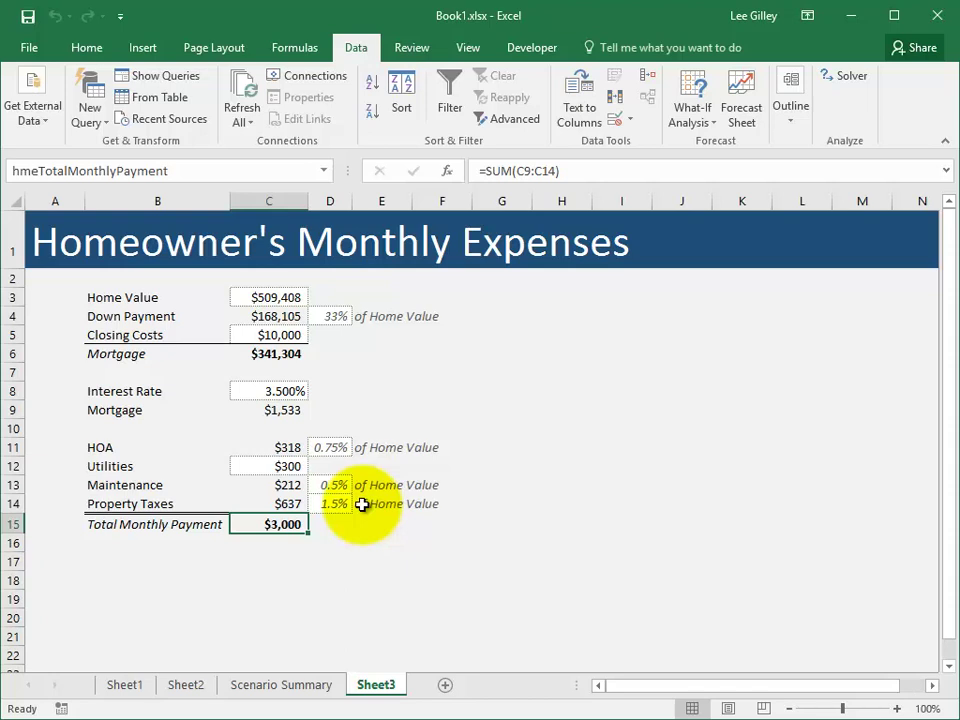
pyautogui.click(852, 80)
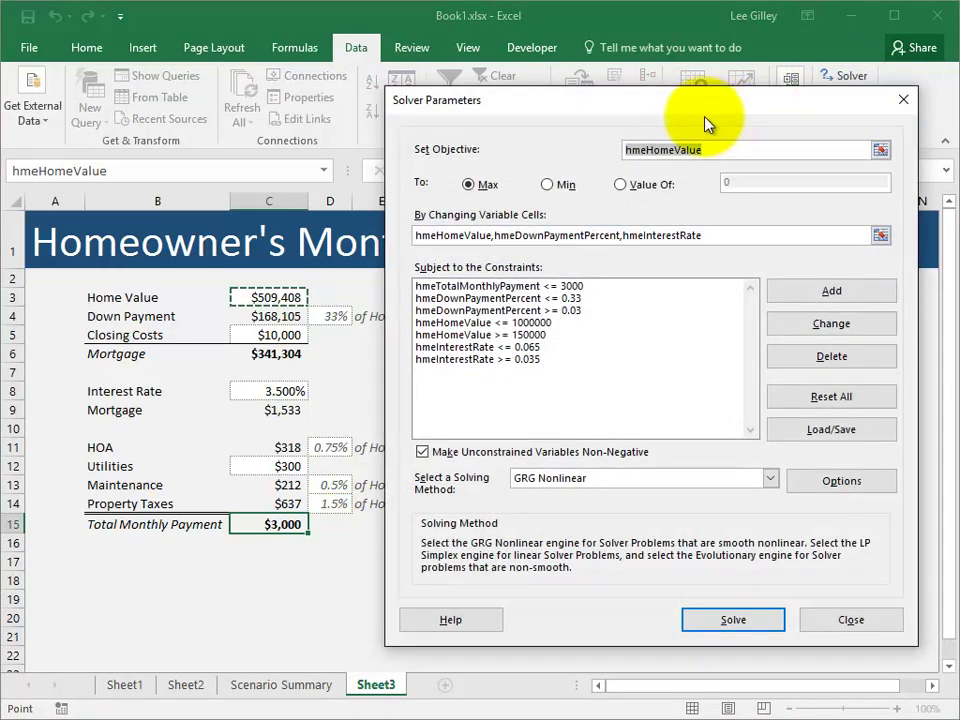
pyautogui.moveTo(705, 121); pyautogui.dragTo(688, 122)
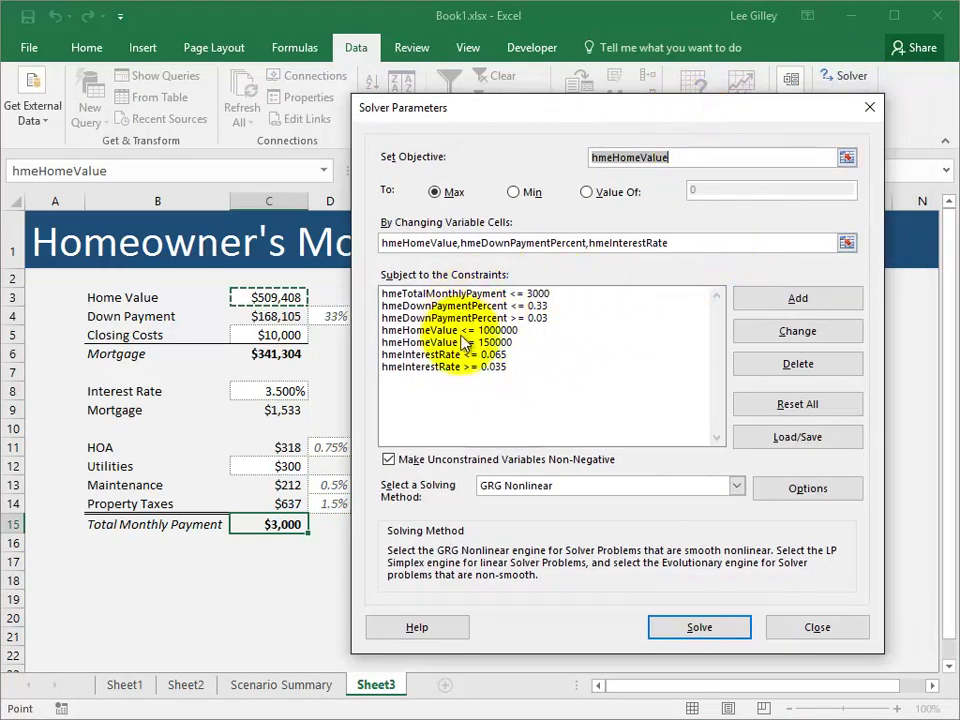
pyautogui.click(589, 354)
pyautogui.click(647, 366)
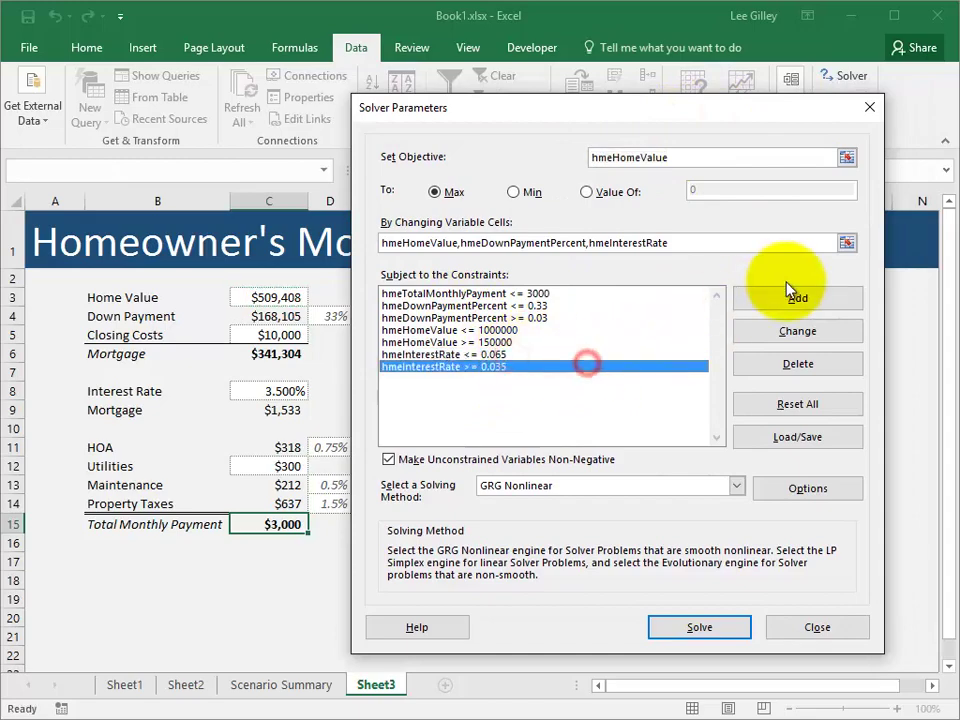
pyautogui.click(791, 296)
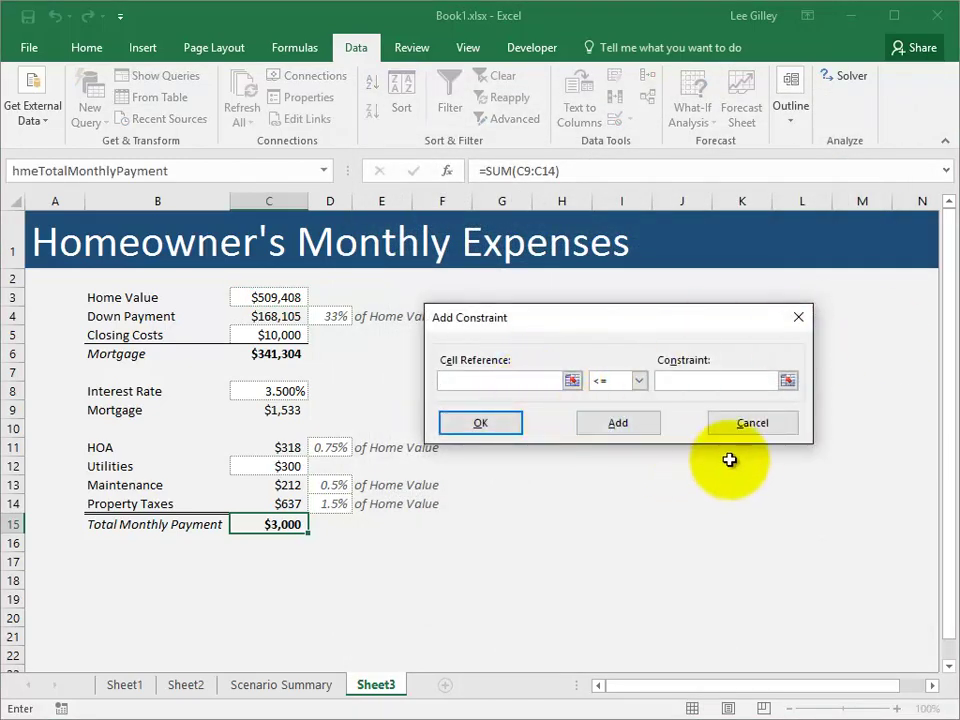
pyautogui.click(756, 423)
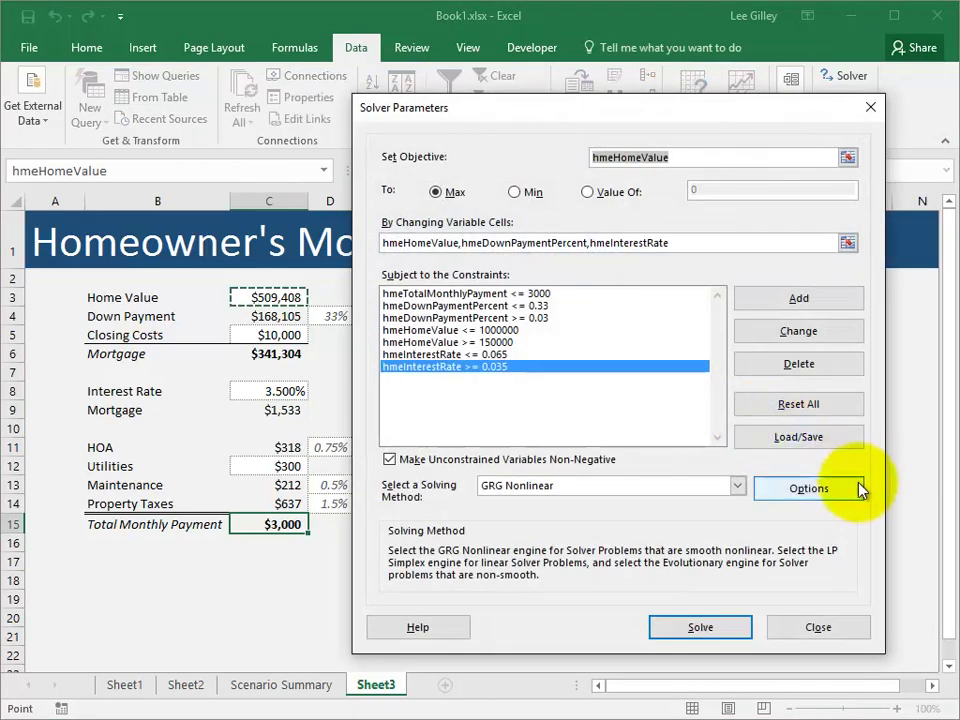
# Save the Solver model to the worksheet starting at empty cell K4, and select the saved range K4:K14
pyautogui.click(818, 448)
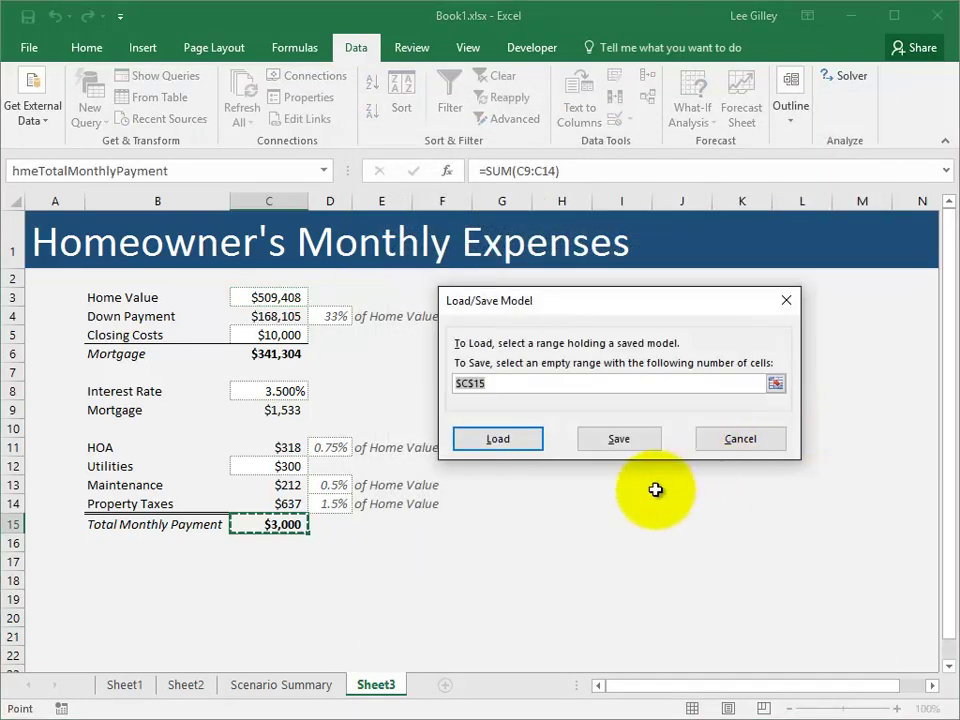
pyautogui.click(626, 497)
pyautogui.click(686, 487)
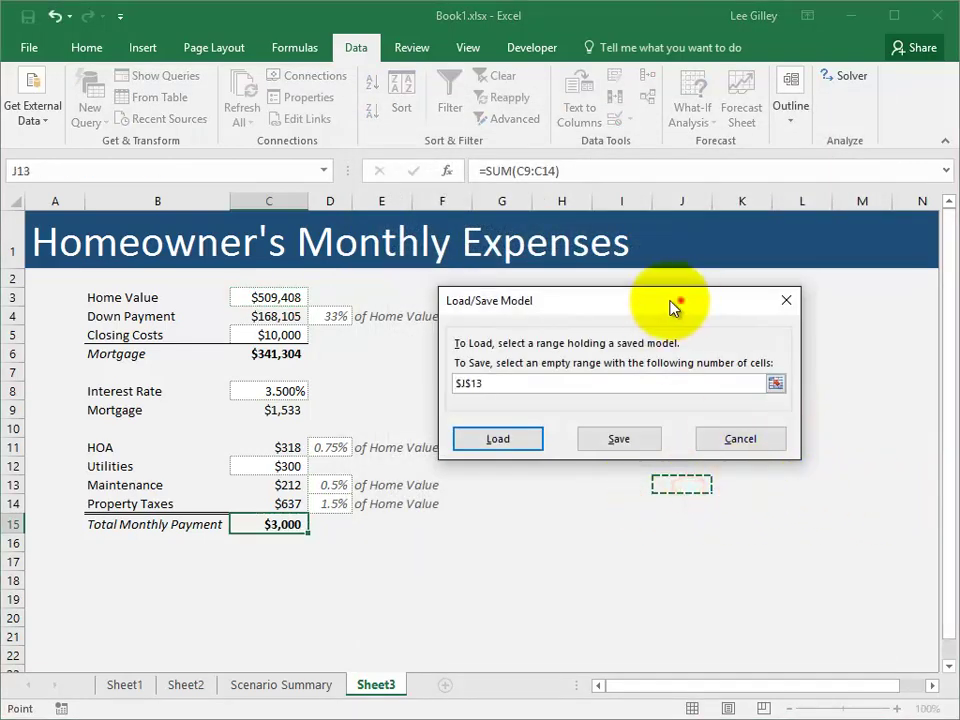
pyautogui.moveTo(678, 301); pyautogui.dragTo(494, 318)
pyautogui.click(721, 320)
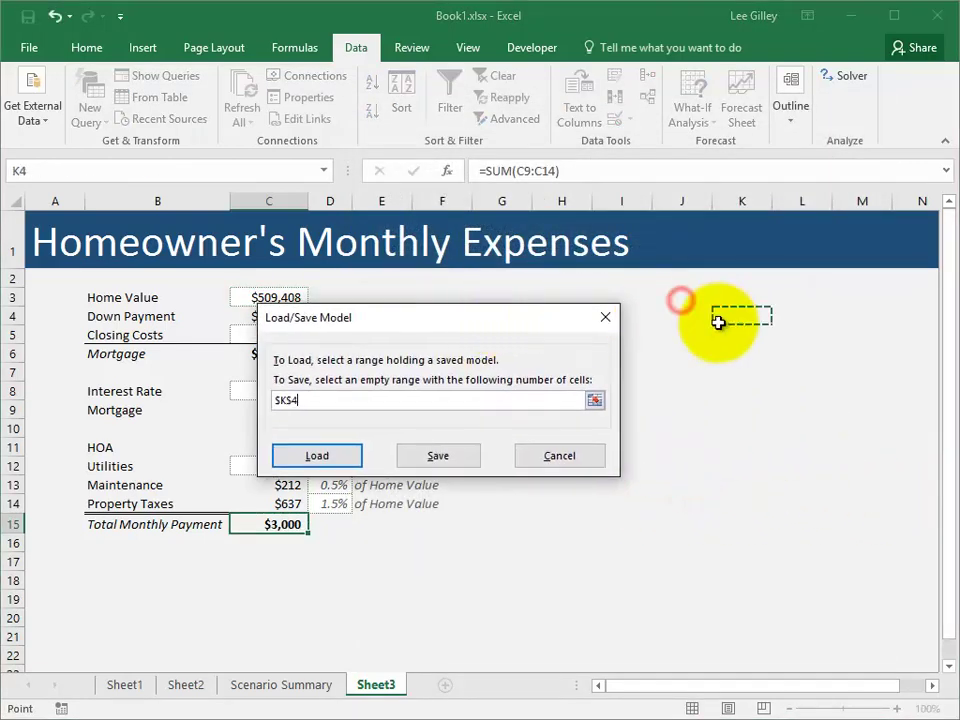
pyautogui.click(440, 458)
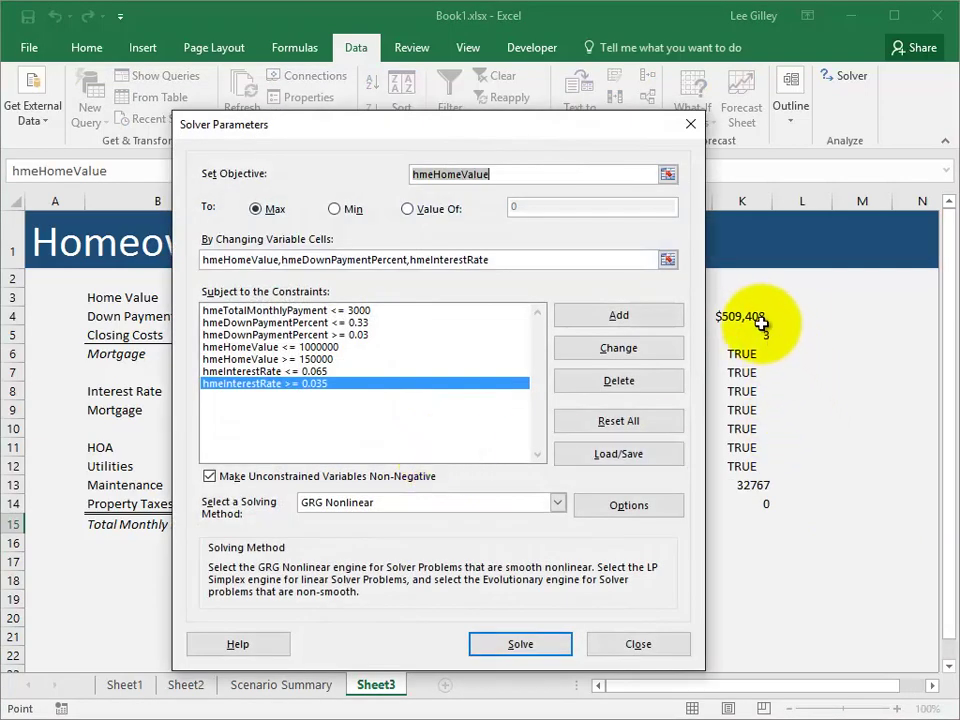
pyautogui.moveTo(761, 322); pyautogui.dragTo(754, 501)
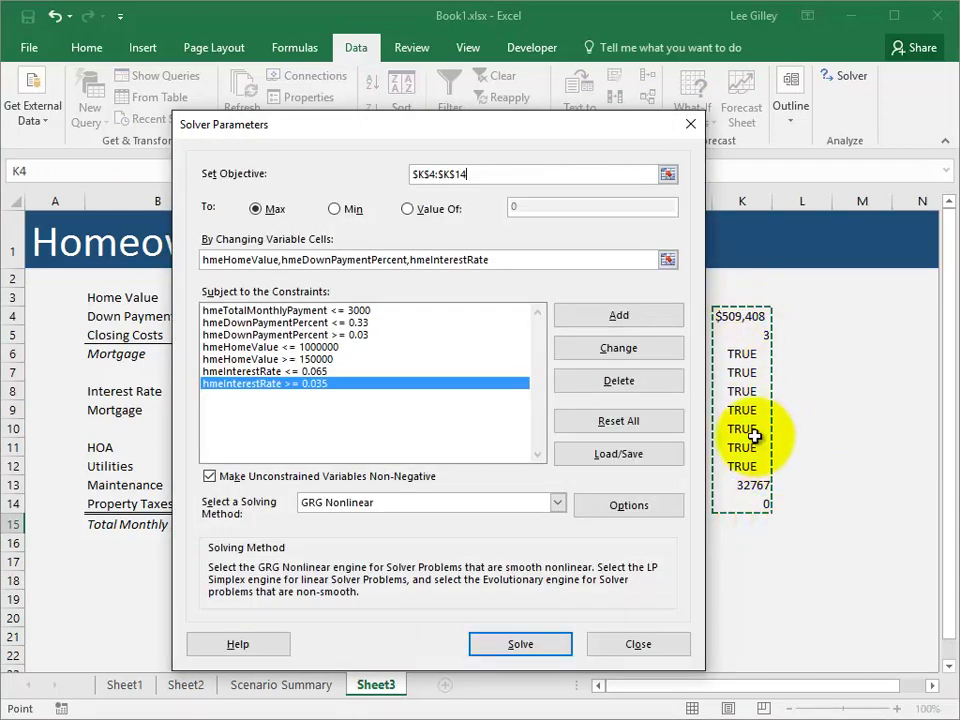